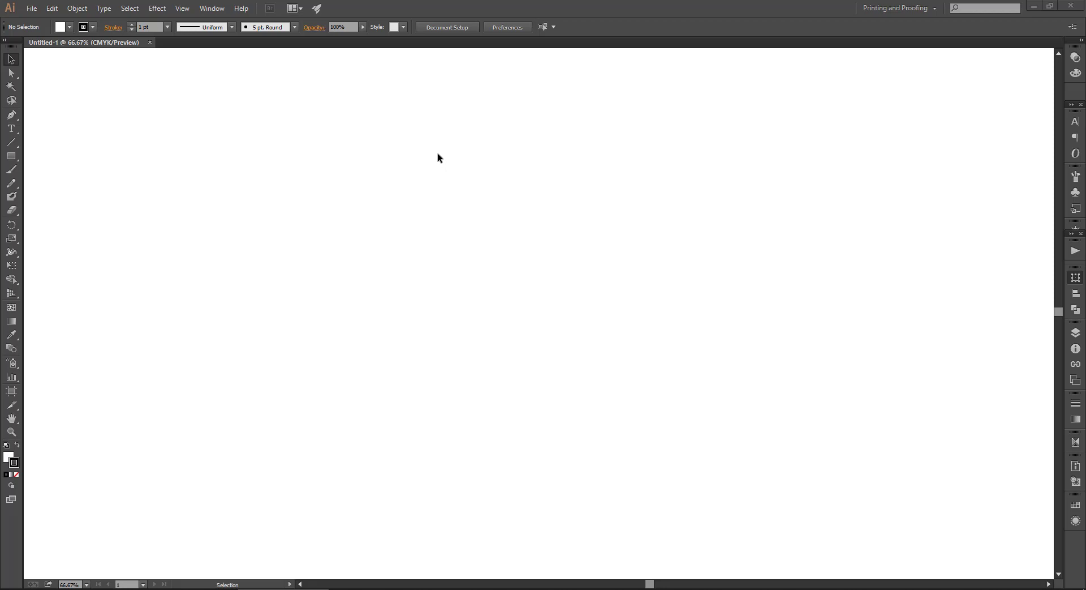
Step: Draw three practice straight lines: two horizontal and one diagonal
key(m)
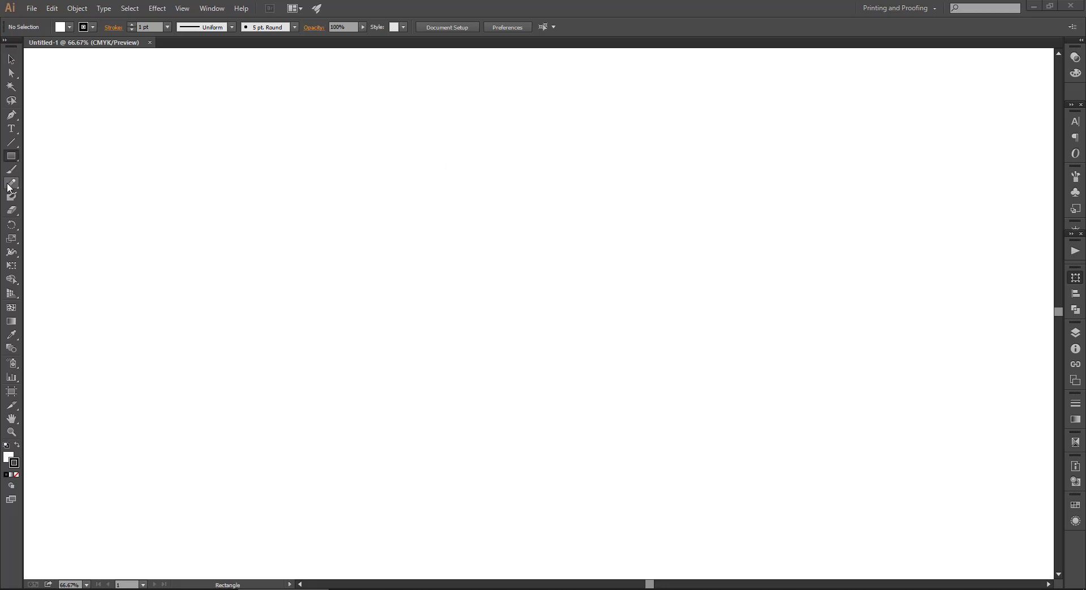
mouse_move(9, 187)
mouse_down()
mouse_move(58, 199)
mouse_move(62, 218)
mouse_up()
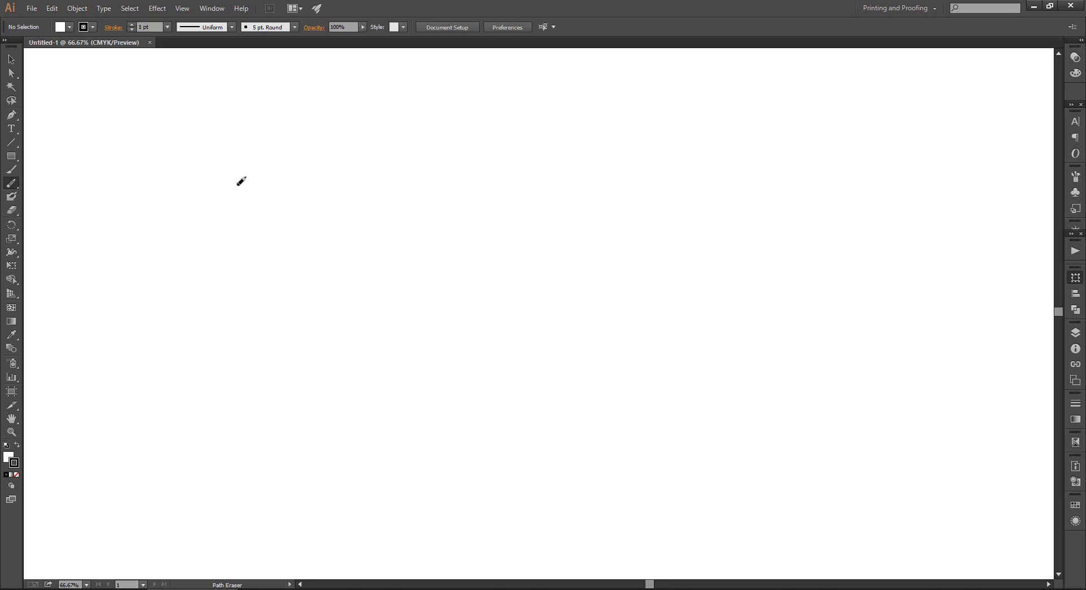
click(11, 141)
drag(203, 309, 424, 308)
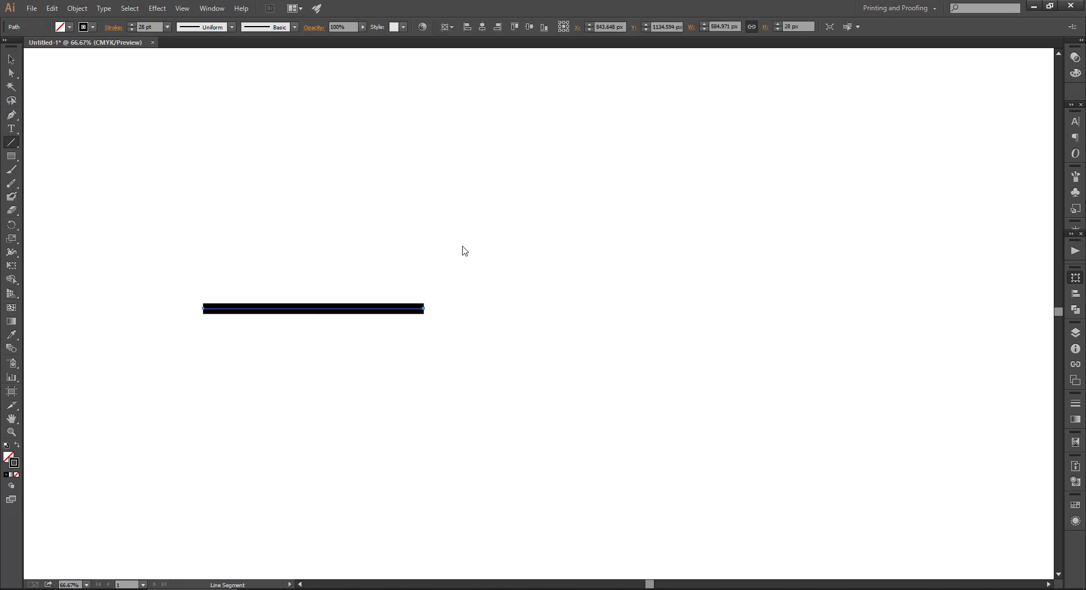
drag(463, 233, 615, 261)
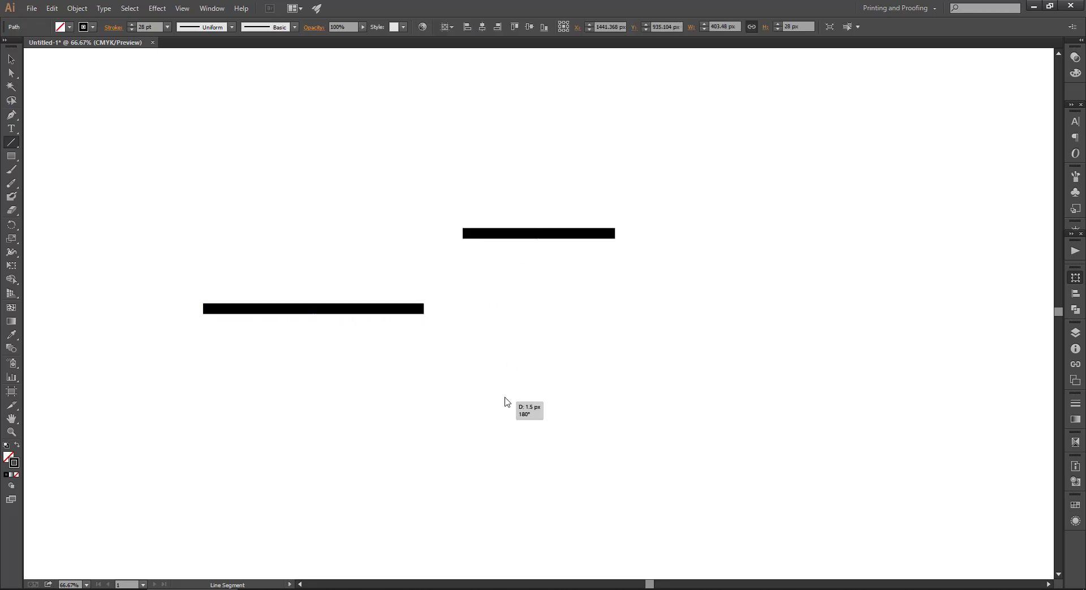
drag(504, 400, 615, 259)
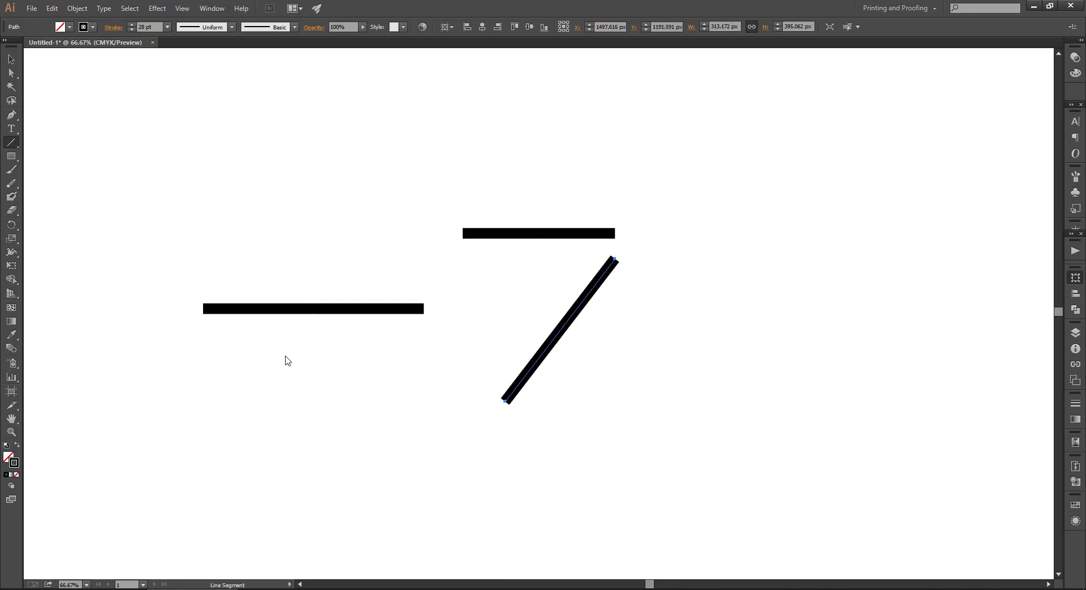
Step: Draw a practice ellipse, then select and delete the practice lines
click(10, 156)
click(60, 185)
mouse_move(86, 272)
mouse_down()
mouse_move(184, 389)
mouse_move(288, 441)
mouse_up()
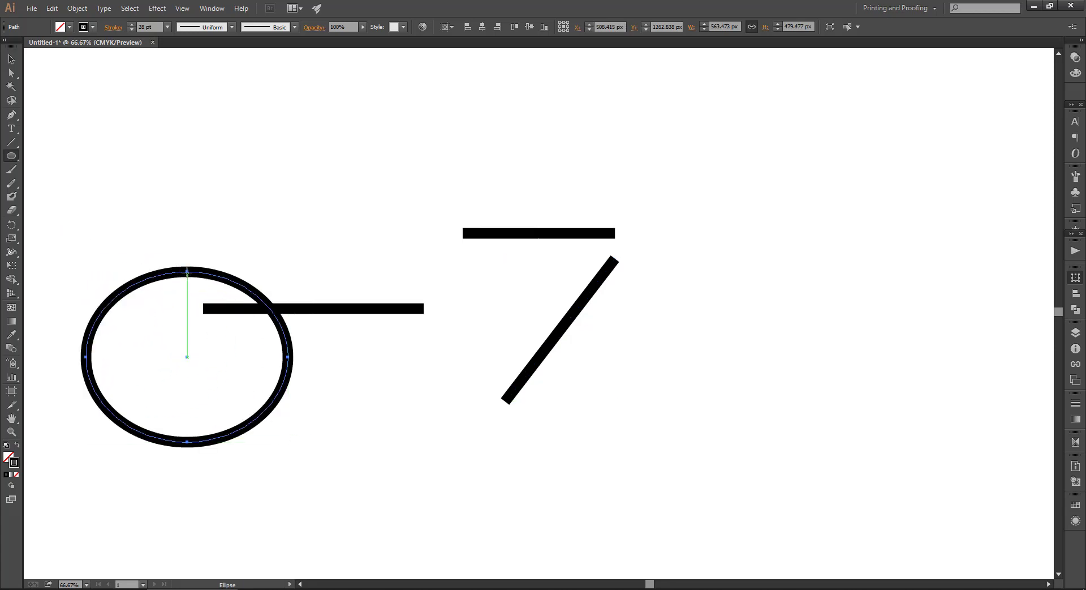
key(v)
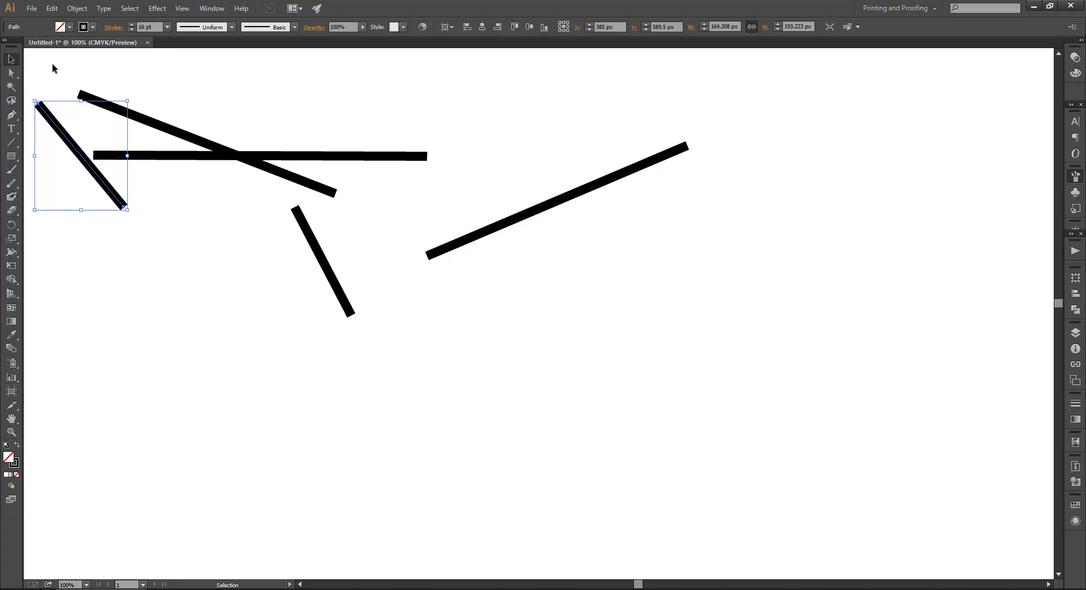
drag(52, 66, 649, 243)
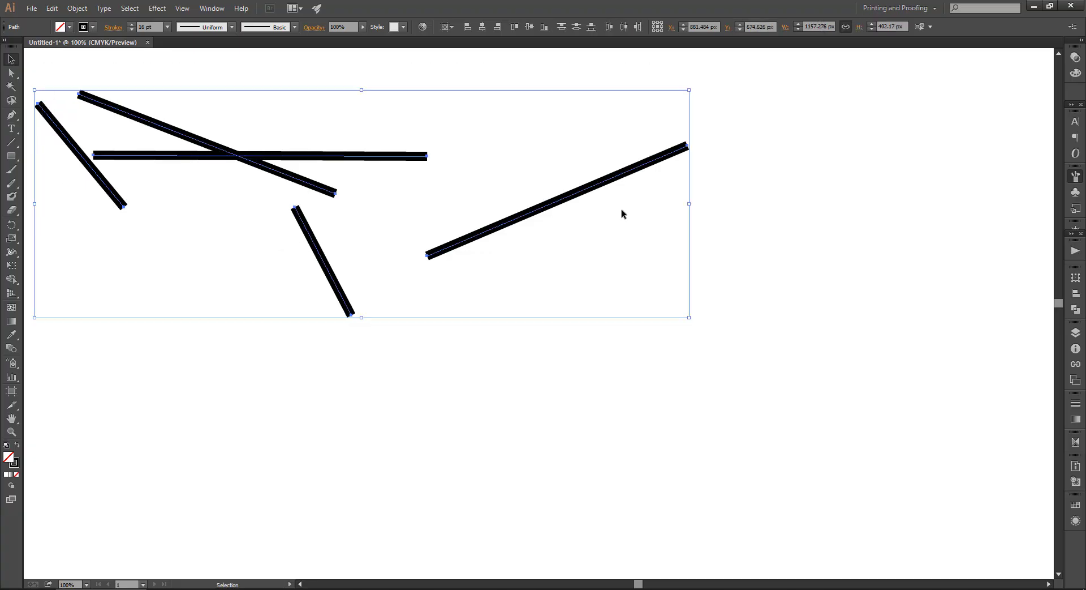
key(Delete)
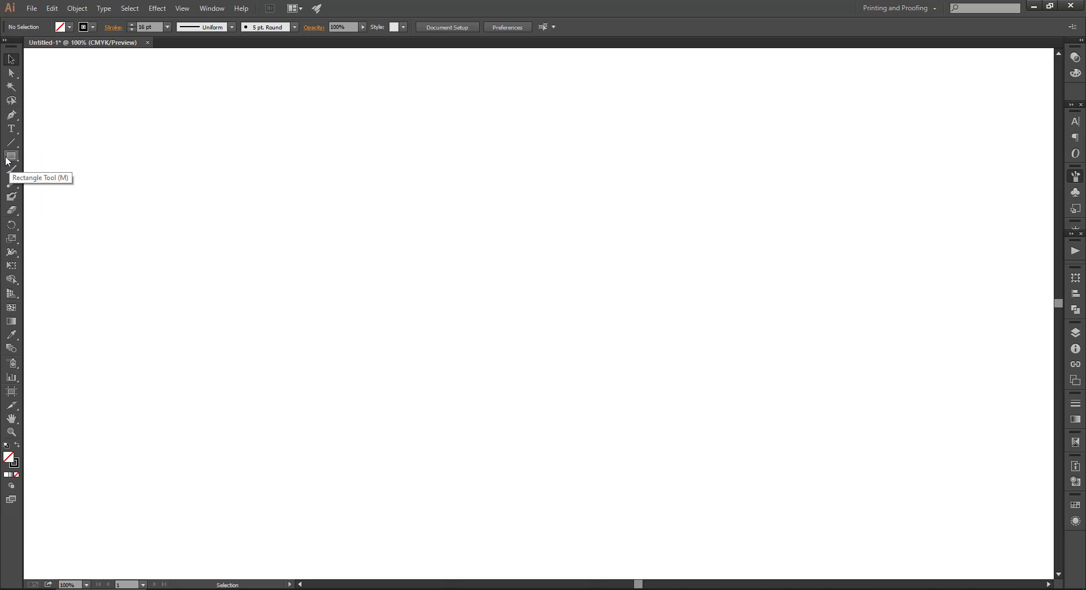
Step: Draw a large rectangle with a 16 pt black stroke across the artboard
drag(12, 157, 51, 154)
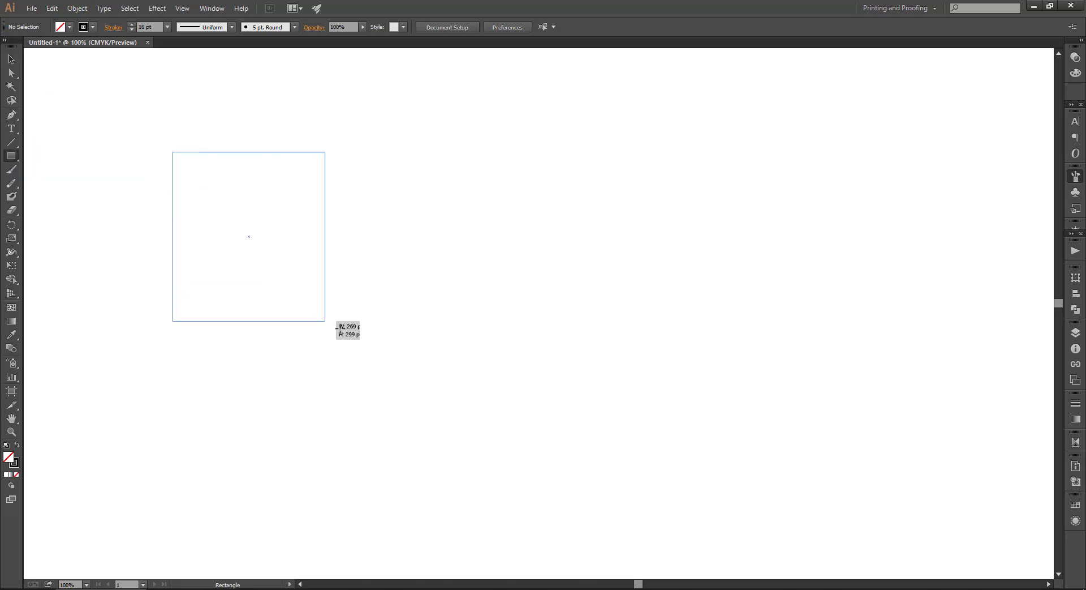
drag(171, 152, 624, 436)
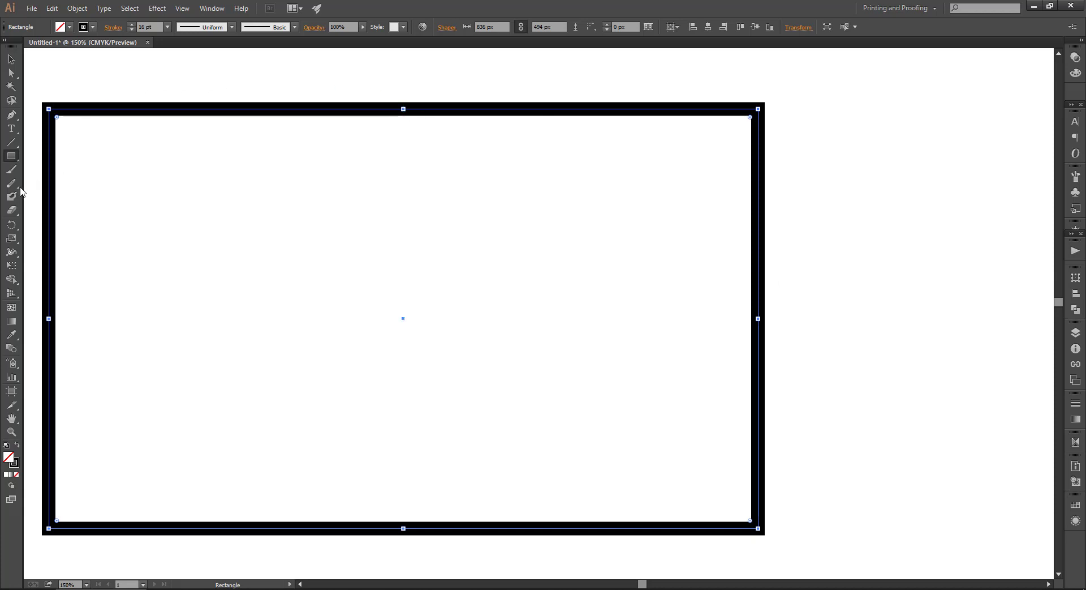
drag(13, 184, 64, 211)
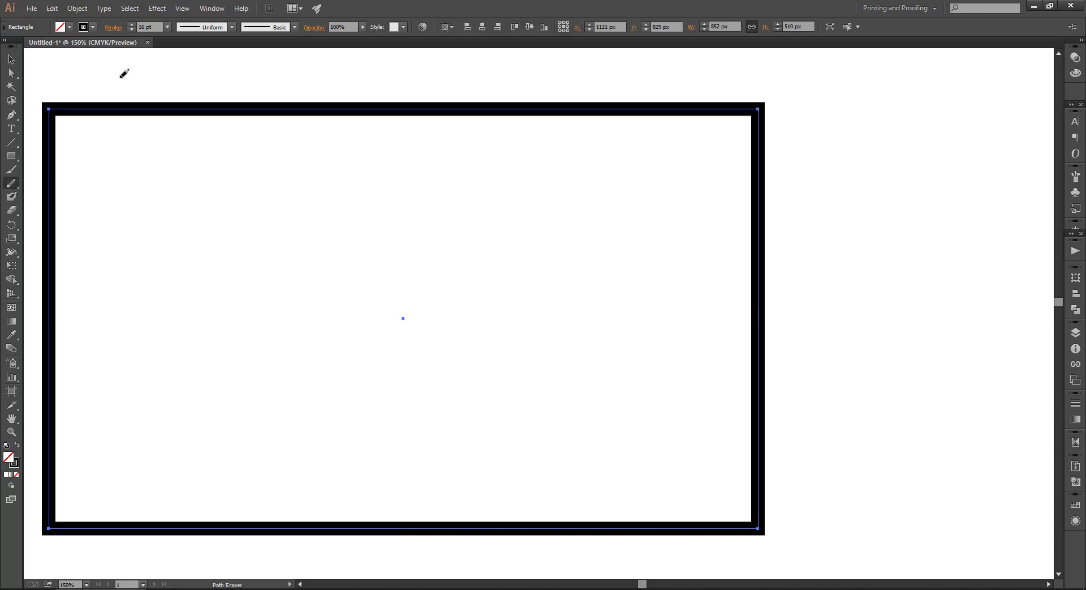
Step: Try erasing along the rectangle's top, right and bottom edges
drag(121, 82, 150, 137)
drag(194, 76, 280, 124)
drag(309, 64, 360, 156)
mouse_move(448, 100)
mouse_down()
mouse_move(419, 148)
mouse_move(560, 63)
mouse_up()
drag(616, 160, 749, 95)
drag(729, 196, 809, 182)
drag(672, 494, 683, 540)
Step: Erase the left part of the top edge and a bottom-edge section, splitting the rectangle
mouse_move(53, 105)
mouse_down()
mouse_move(169, 106)
mouse_move(210, 94)
mouse_up()
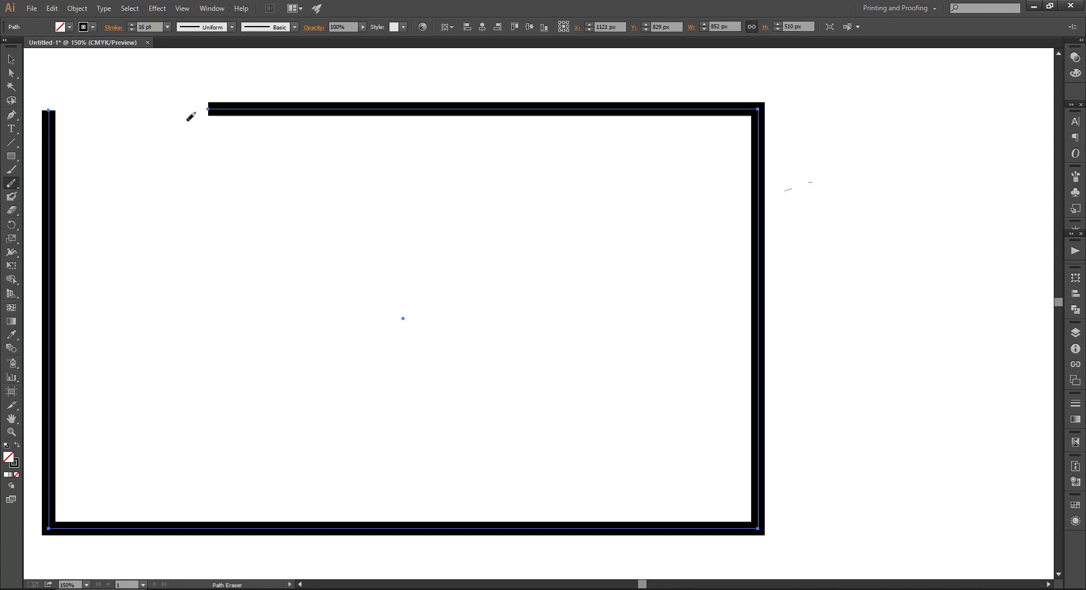
drag(678, 72, 625, 166)
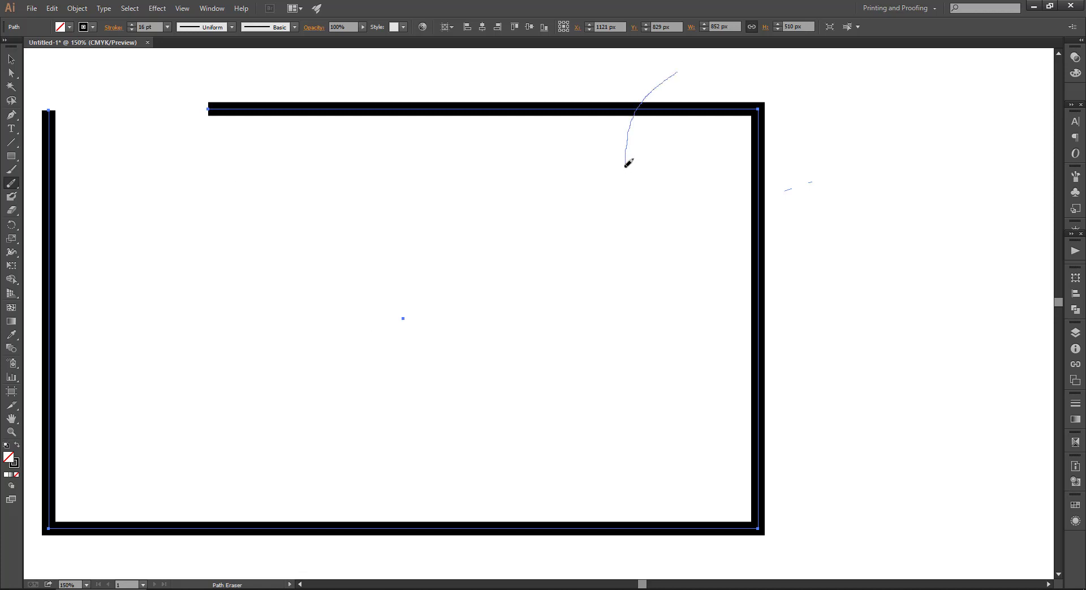
drag(732, 80, 723, 141)
drag(868, 146, 687, 177)
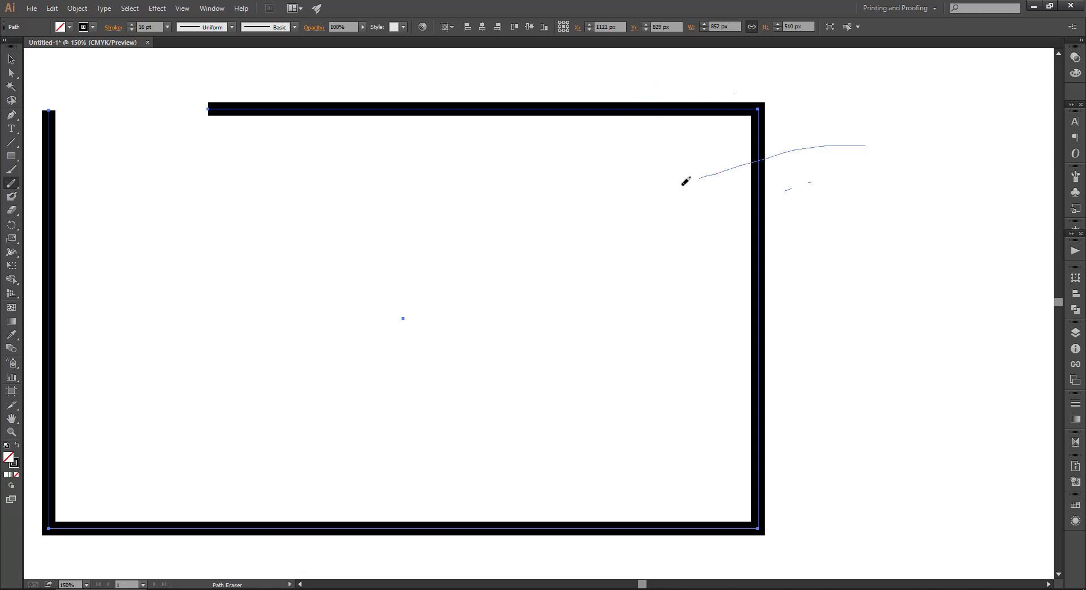
drag(794, 356, 669, 350)
drag(790, 459, 701, 444)
drag(250, 527, 365, 524)
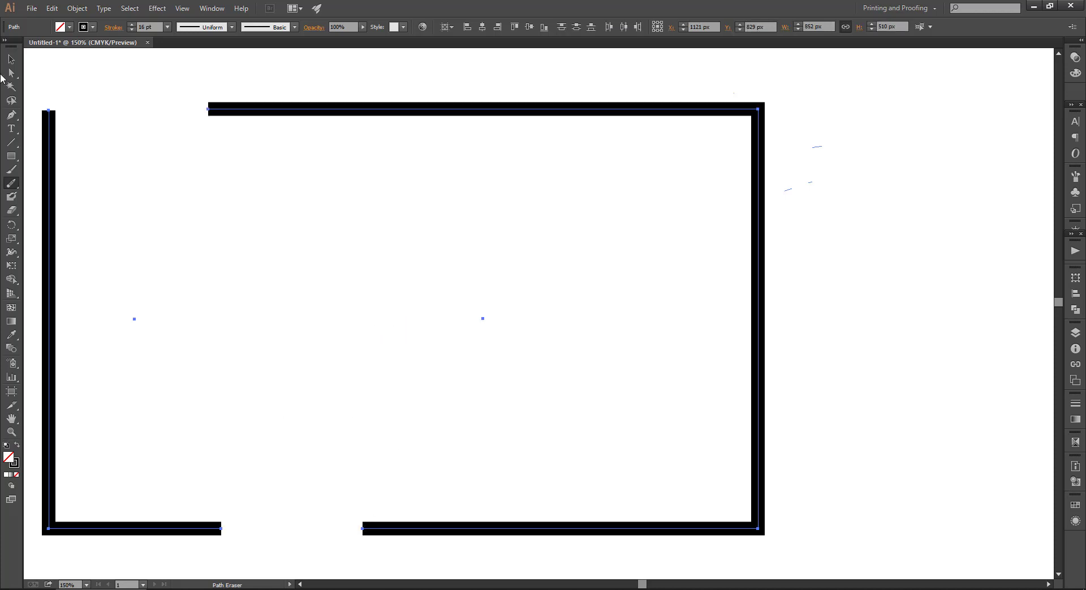
Step: Pull the L-shaped left piece and the larger right bracket apart
click(11, 59)
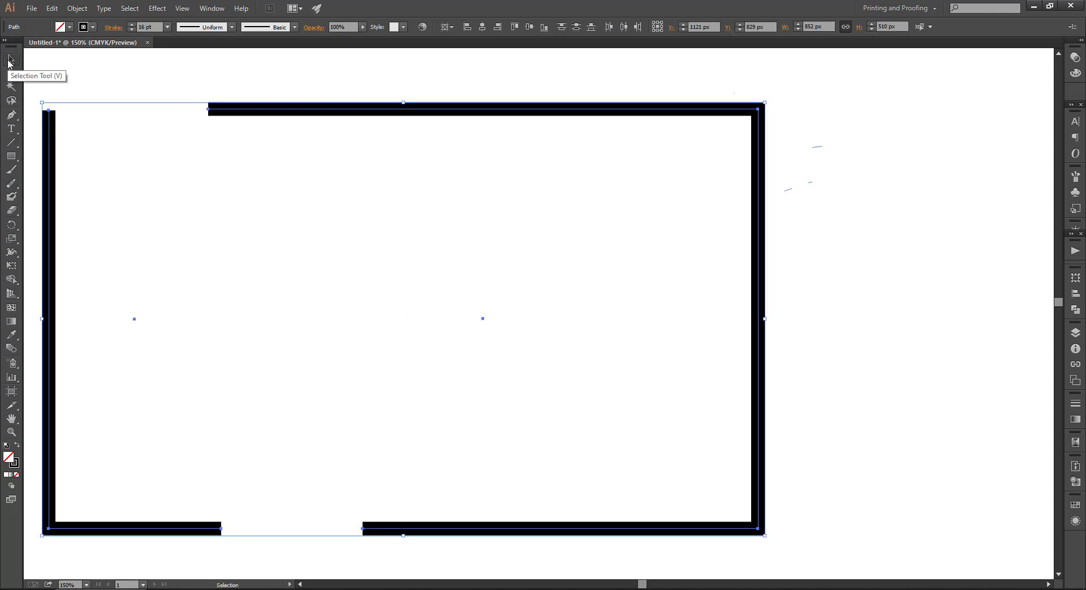
click(144, 216)
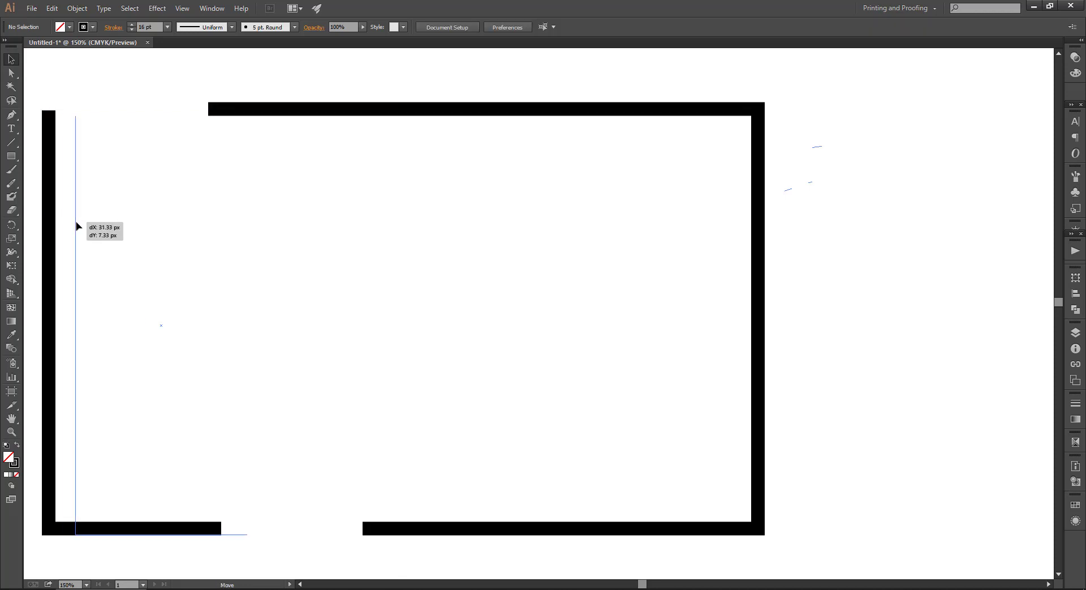
drag(56, 218, 83, 225)
mouse_move(326, 111)
mouse_down()
mouse_move(426, 110)
mouse_move(464, 143)
mouse_move(421, 86)
mouse_up()
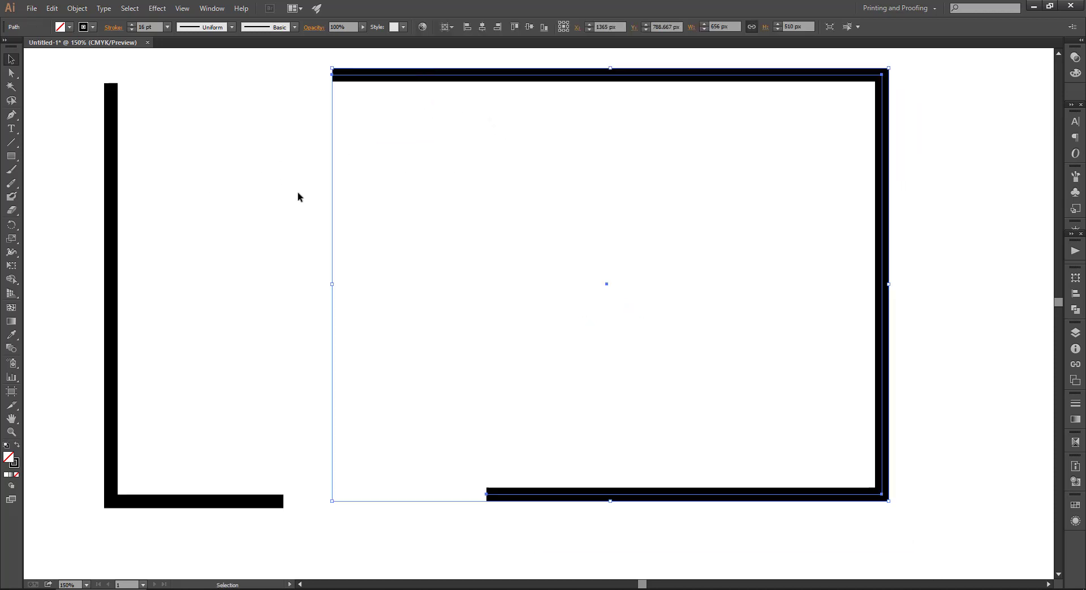
Step: Clear the artboard and draw a thick-outlined circle left of centre
key(ctrl+a)
key(Delete)
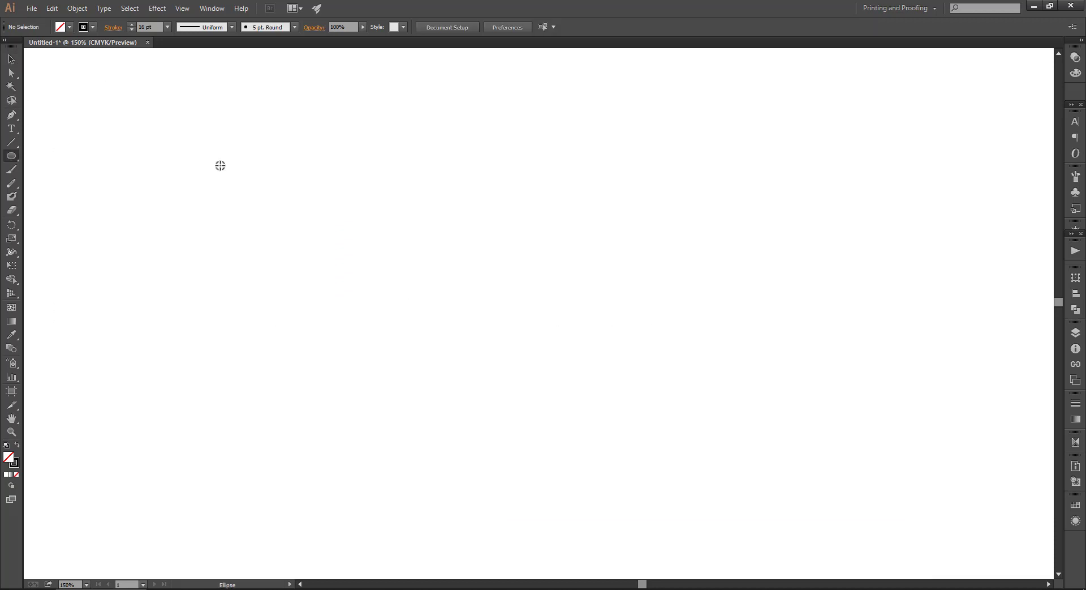
click(11, 155)
drag(357, 290, 463, 396)
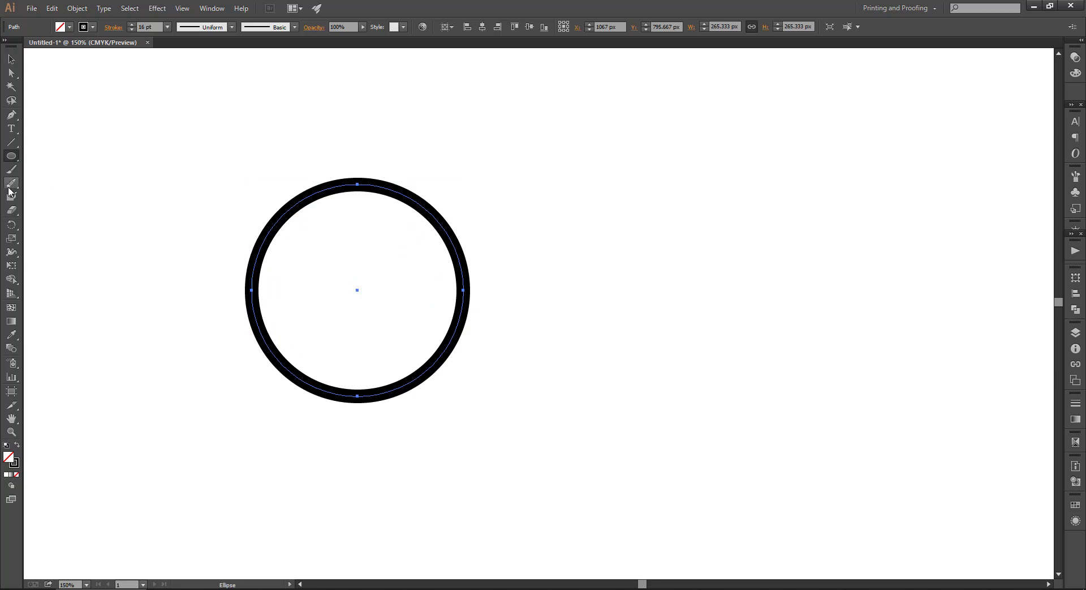
Step: Erase the circle's top-right arc and part of its lower-left arc, splitting it in two
drag(12, 183, 57, 211)
mouse_move(358, 183)
mouse_down()
mouse_move(408, 192)
mouse_move(428, 211)
mouse_up()
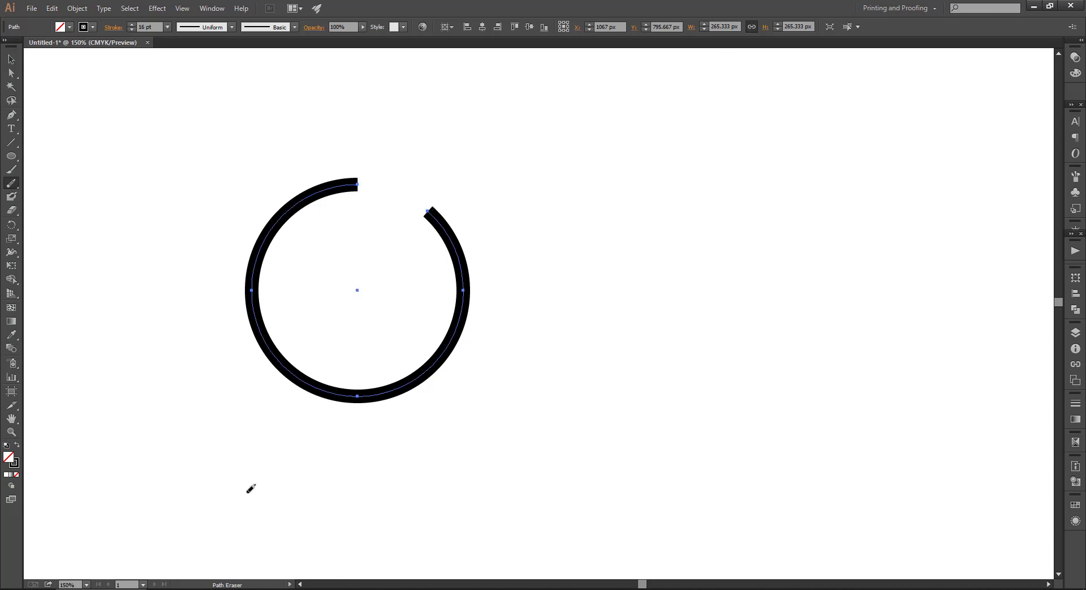
mouse_move(272, 343)
mouse_down()
mouse_move(304, 373)
mouse_move(360, 393)
mouse_up()
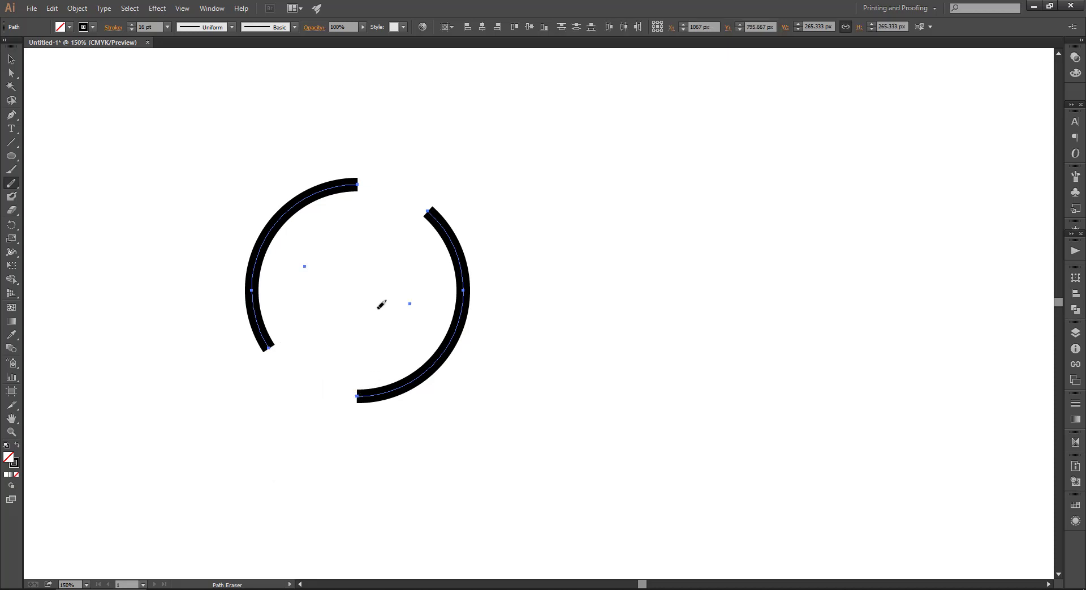
Step: Move both circle arcs to the upper right of the artboard, side by side
click(10, 62)
click(197, 225)
drag(276, 226, 183, 151)
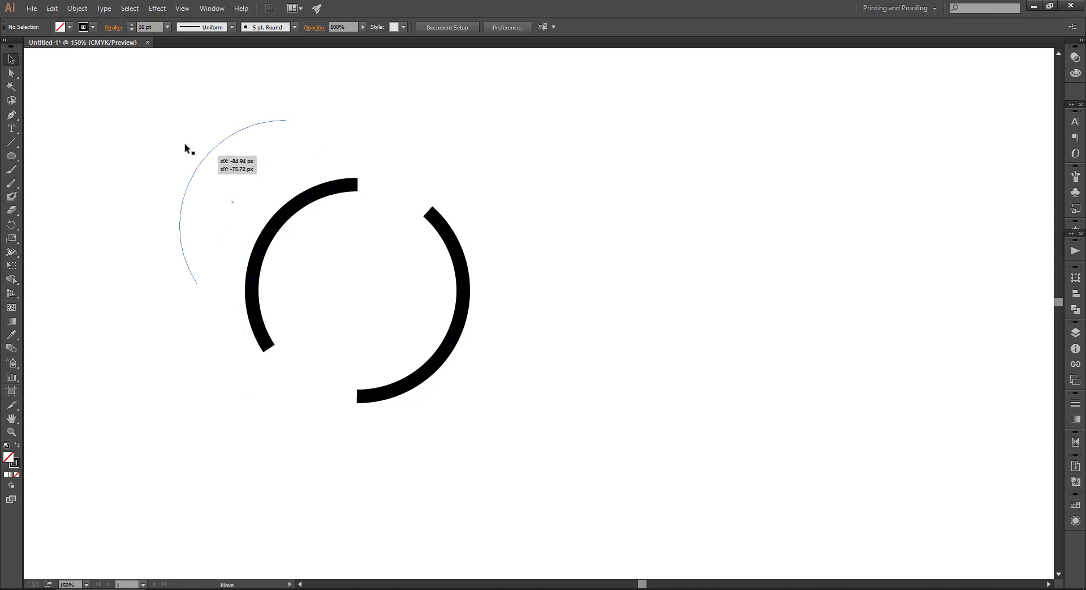
drag(458, 337, 955, 176)
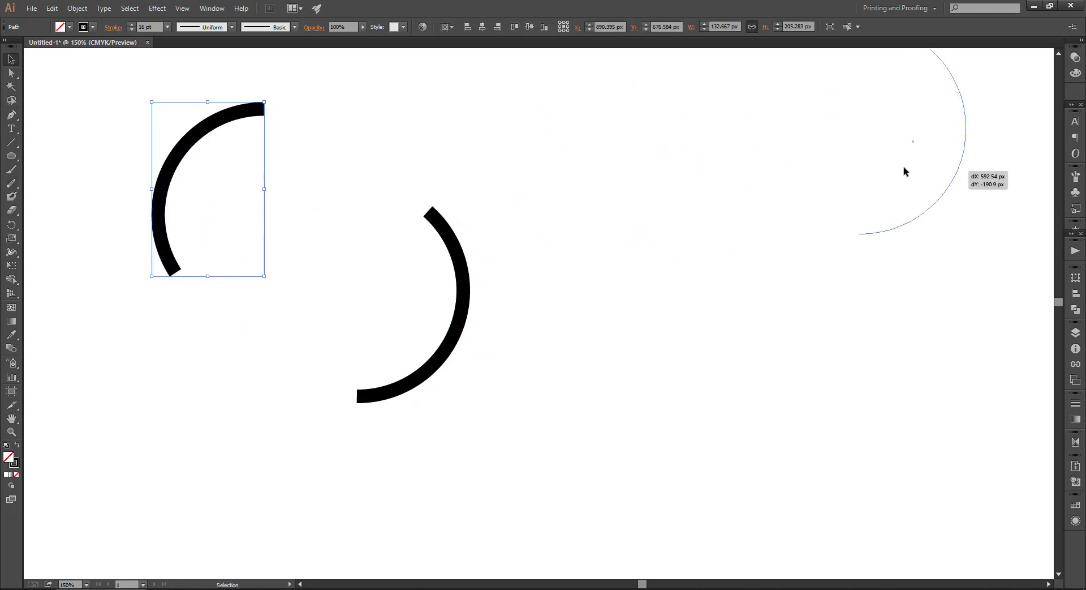
drag(204, 140, 718, 130)
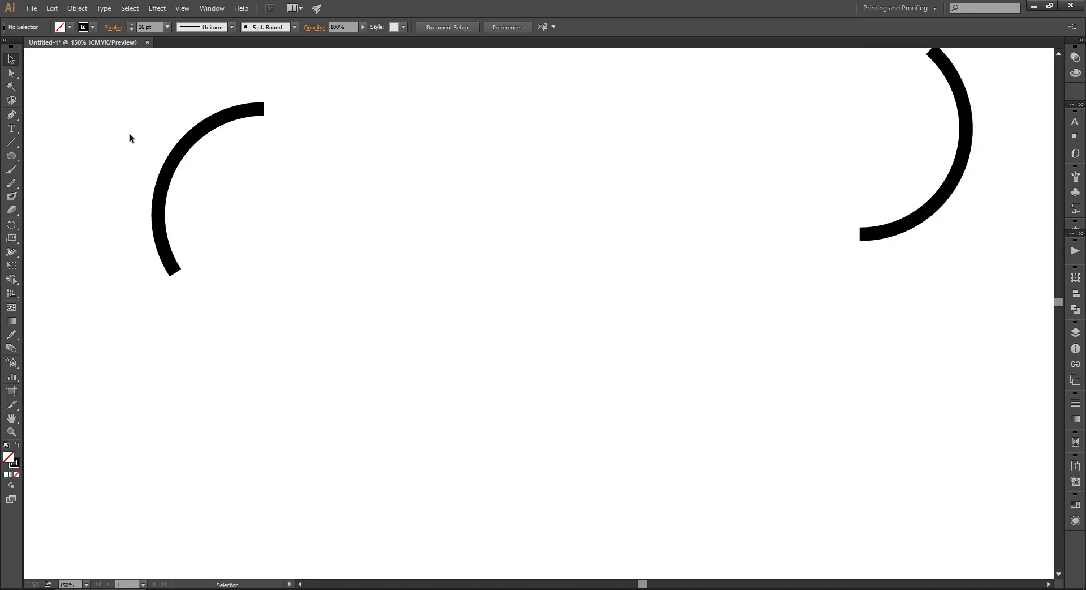
drag(188, 146, 820, 113)
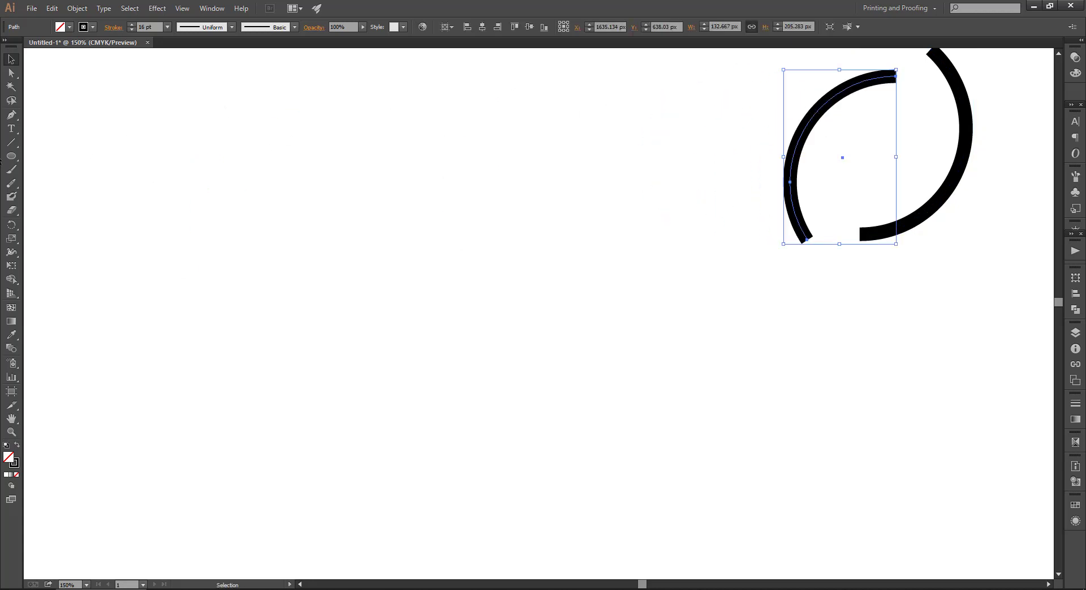
drag(3, 151, 79, 215)
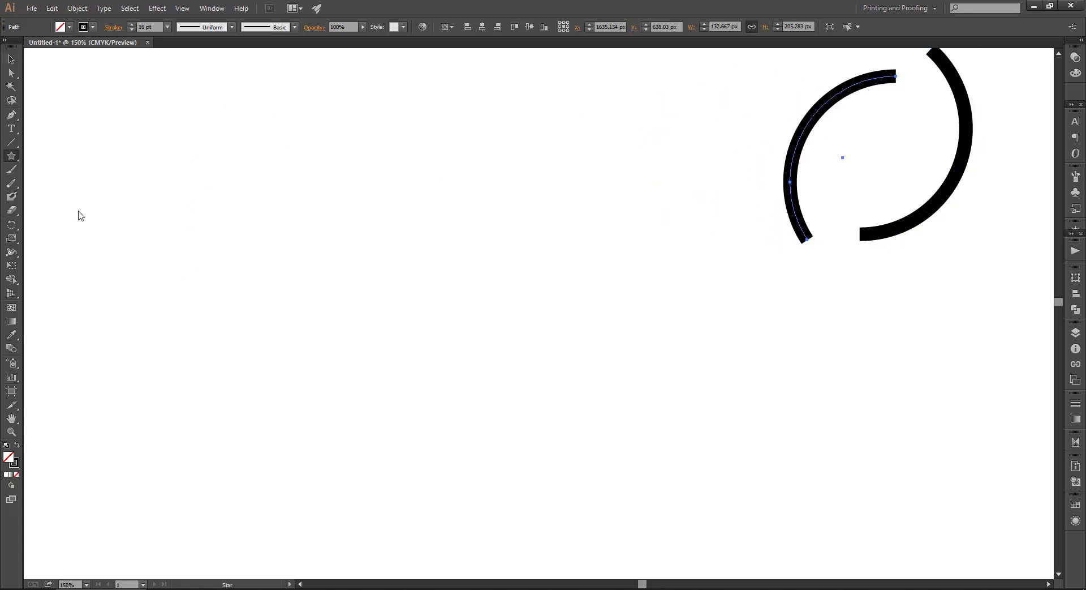
Step: Draw a large five-pointed star and erase gaps in its upper-left and lower-right edges
drag(298, 270, 417, 352)
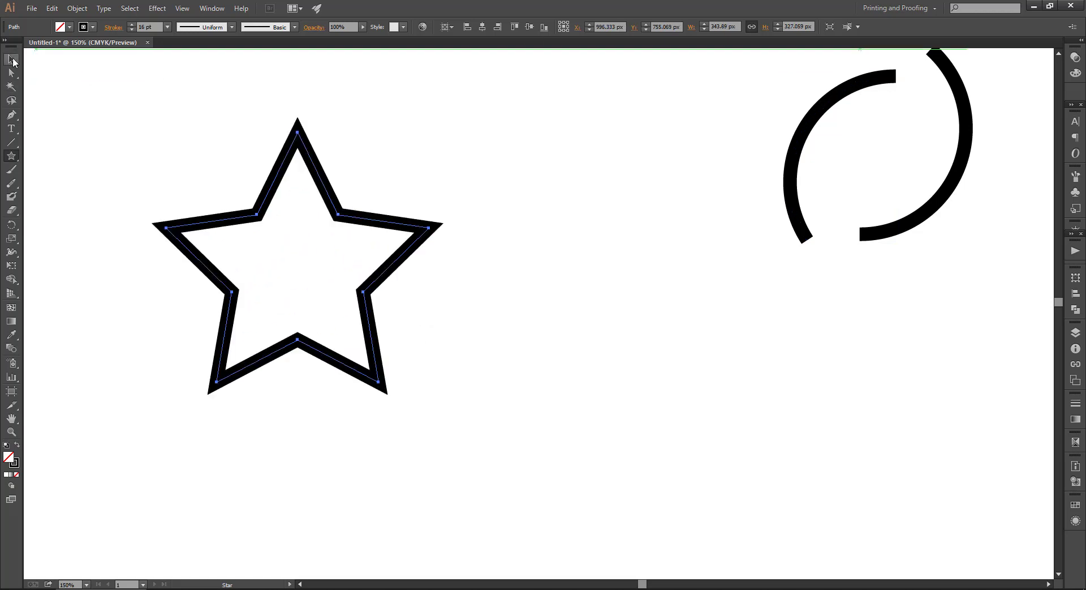
click(13, 182)
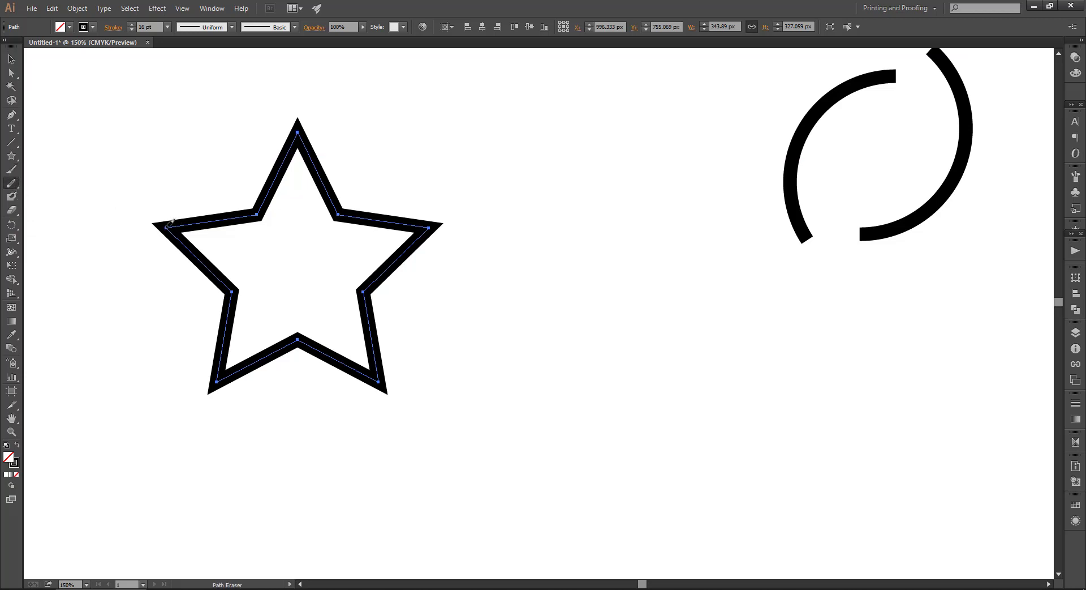
drag(170, 222, 257, 213)
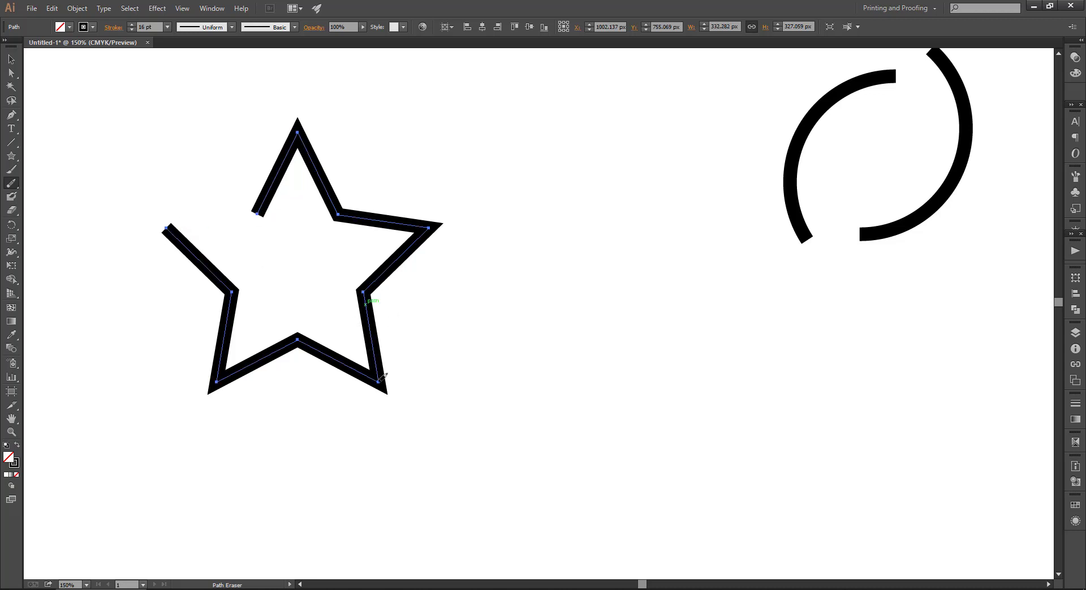
drag(382, 363, 369, 286)
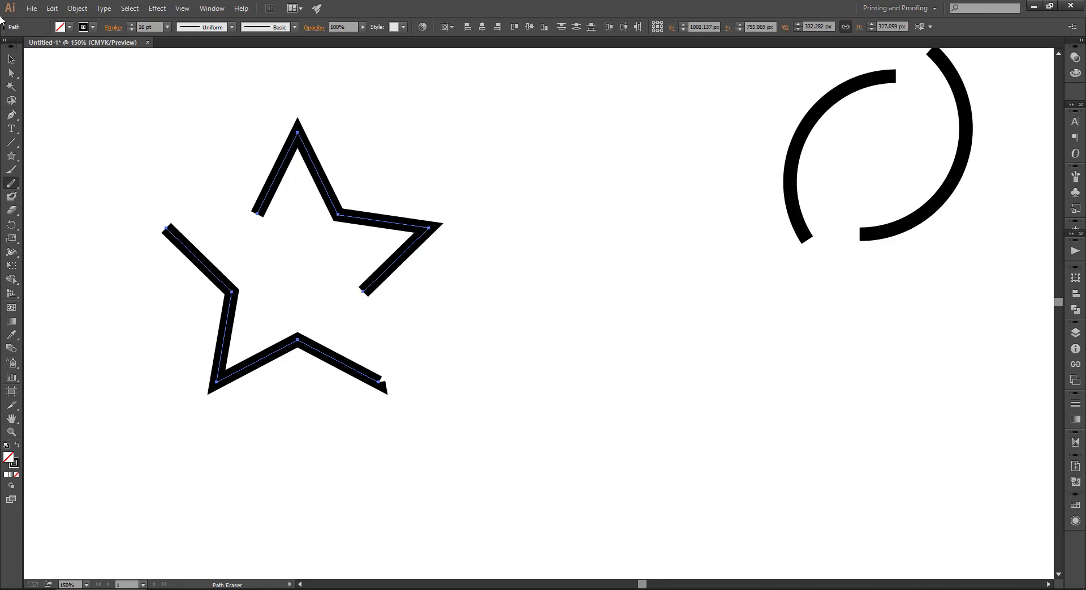
Step: Move one star piece up and right and the other to the lower right
click(12, 59)
click(505, 282)
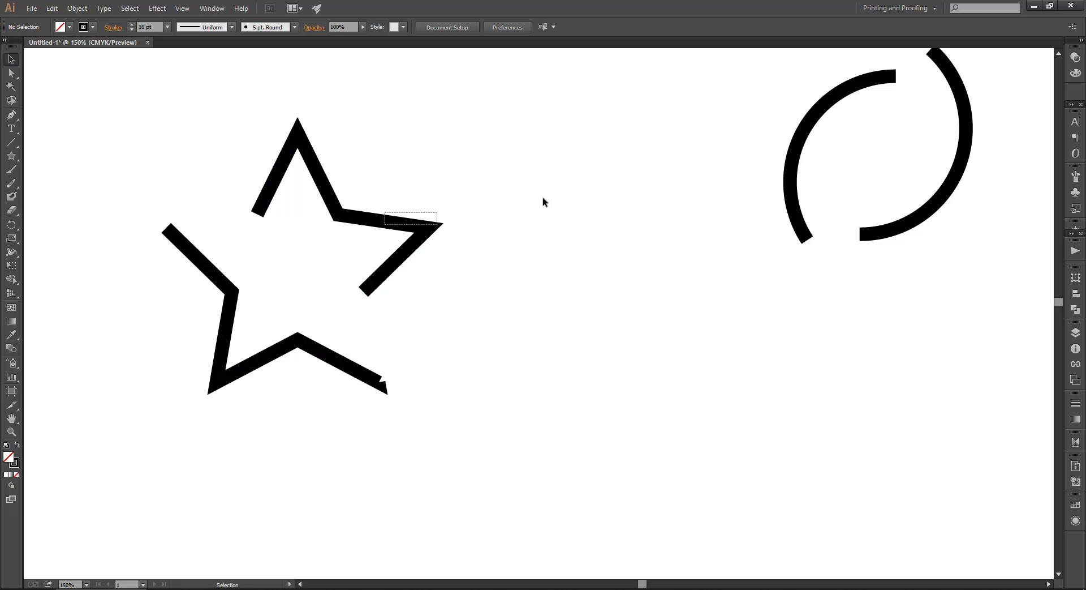
drag(385, 224, 728, 151)
drag(412, 227, 723, 109)
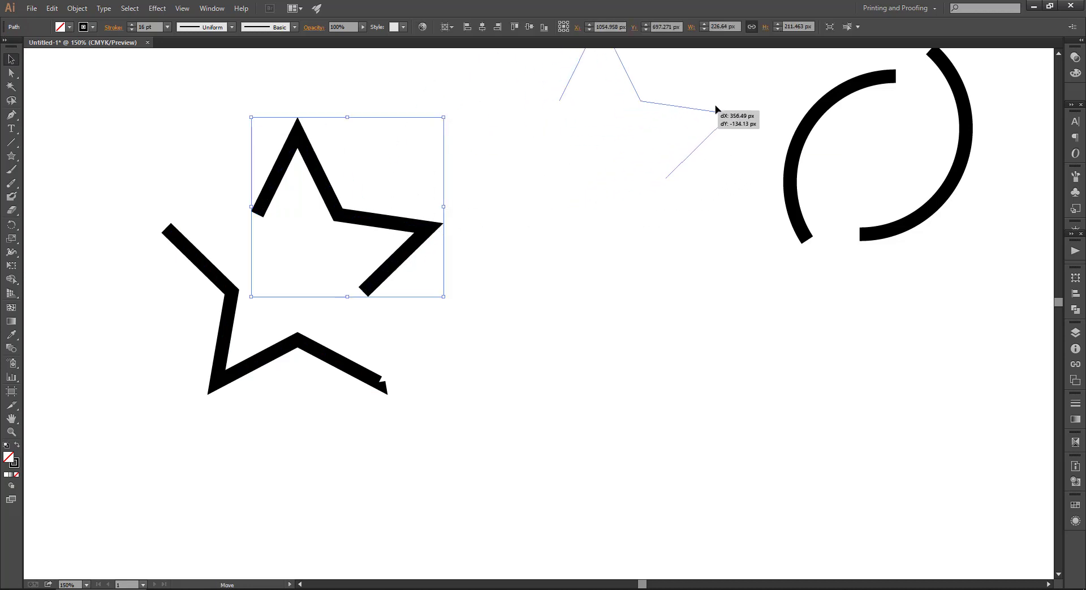
drag(245, 378, 819, 412)
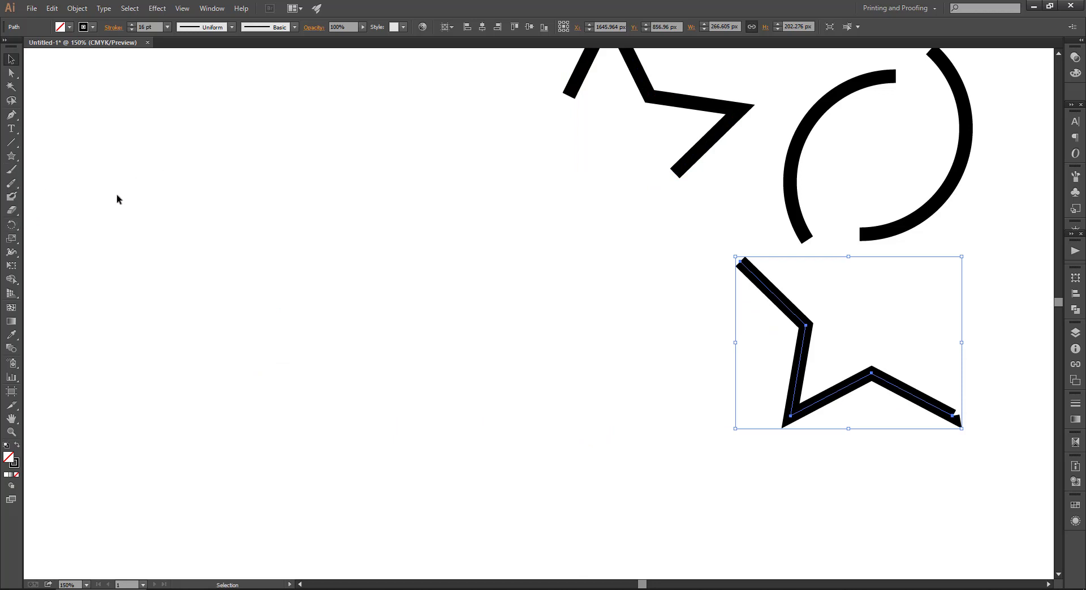
key(ctrl+shift+a)
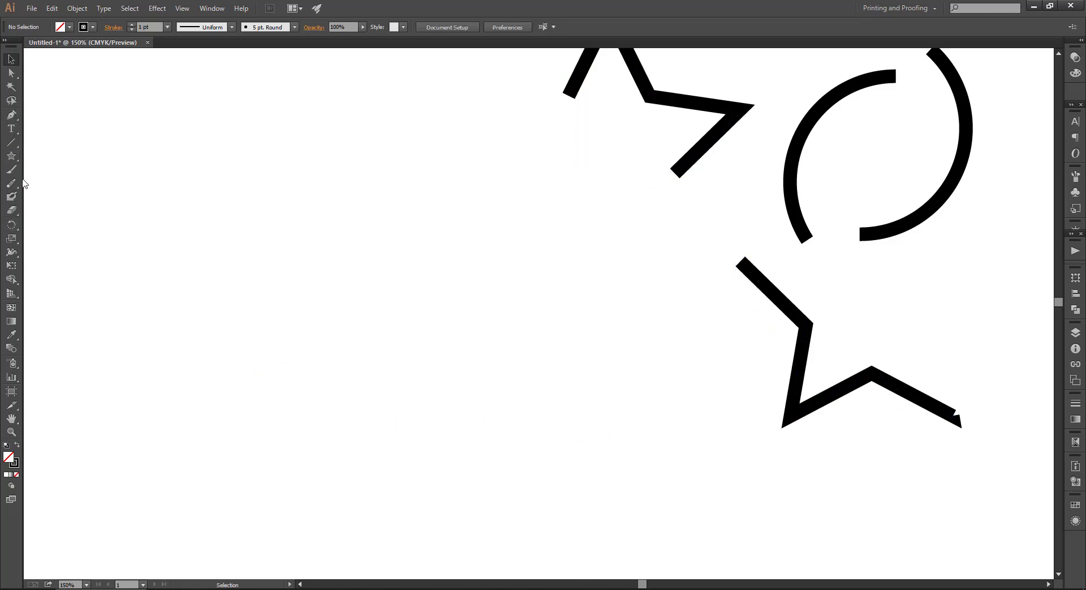
Step: Paint a thin freehand cloud outline on the left and select it
click(11, 170)
mouse_move(155, 307)
mouse_down()
mouse_move(228, 278)
mouse_move(461, 320)
mouse_move(371, 352)
mouse_move(250, 342)
mouse_move(161, 306)
mouse_move(145, 342)
mouse_up()
click(10, 60)
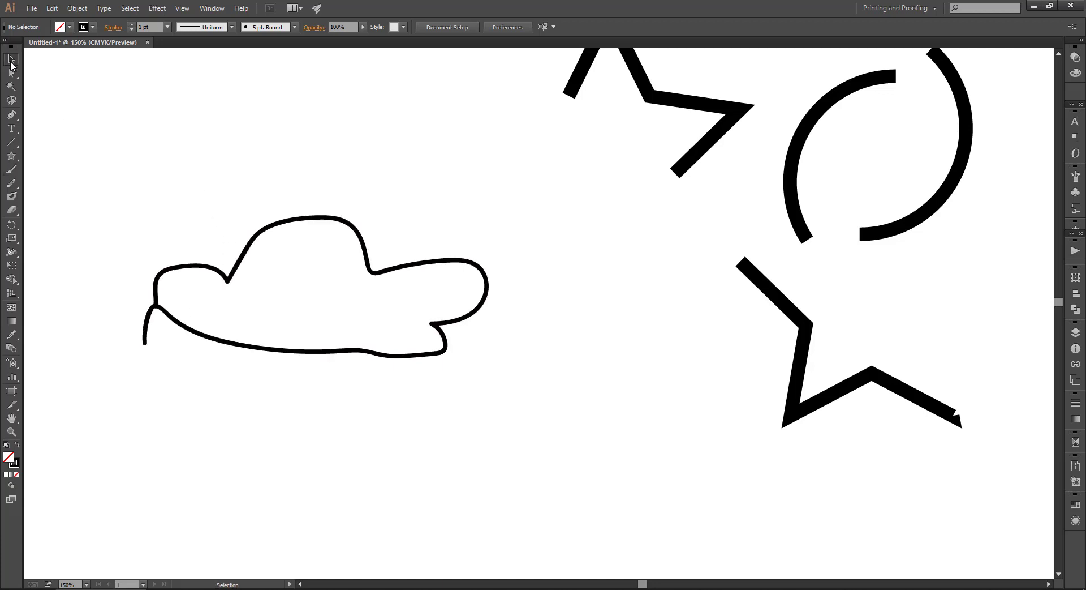
drag(112, 211, 545, 402)
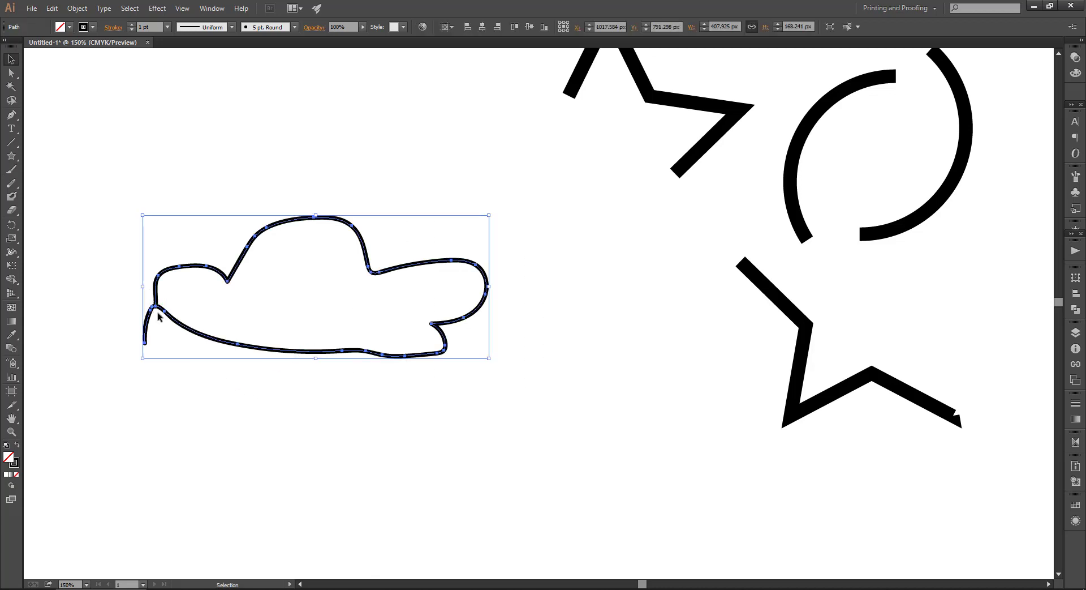
Step: Erase the cloud's dangling left tail and move the cloud up and right
click(11, 183)
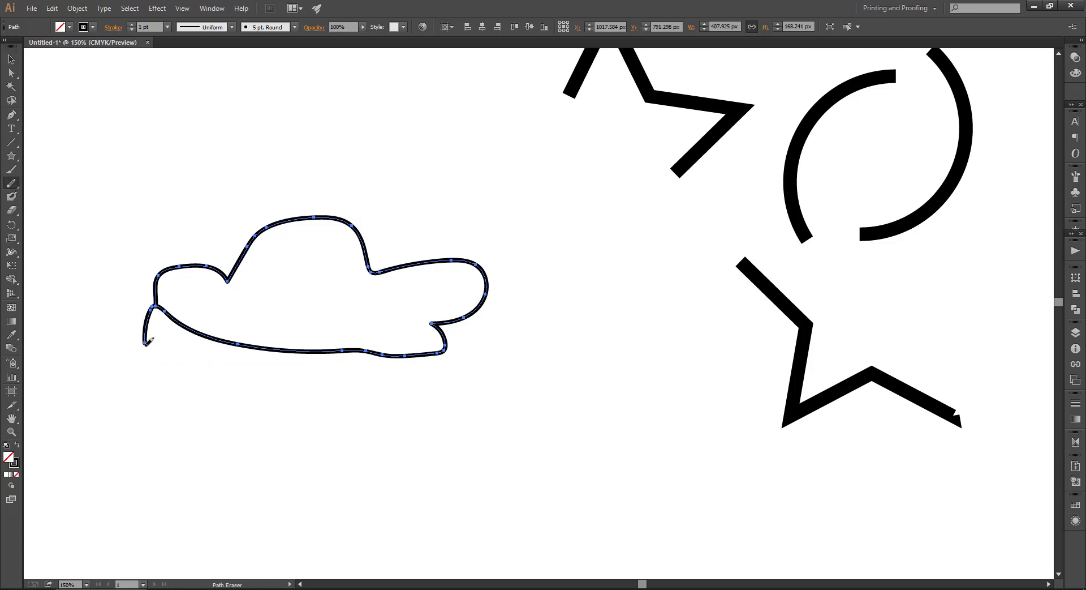
mouse_move(157, 306)
mouse_down()
mouse_move(154, 323)
mouse_move(162, 294)
mouse_up()
click(11, 59)
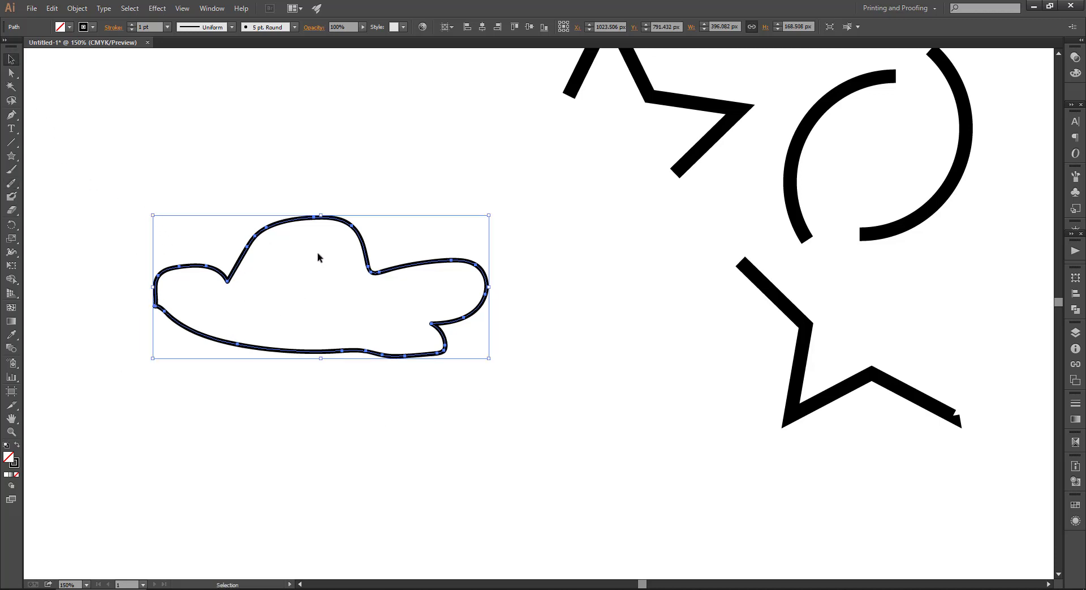
drag(310, 217, 444, 93)
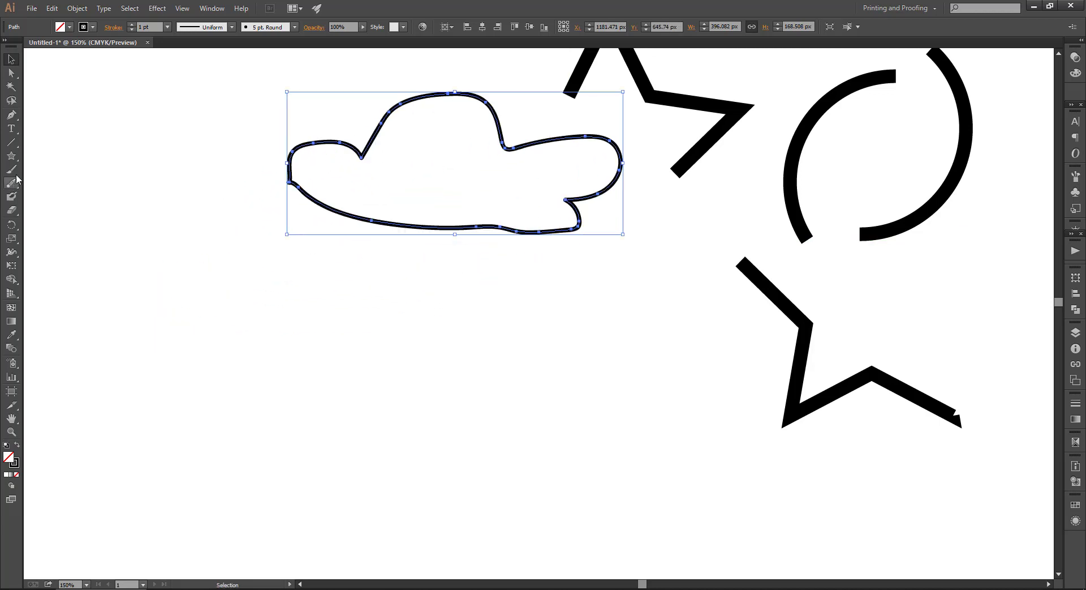
drag(10, 182, 48, 182)
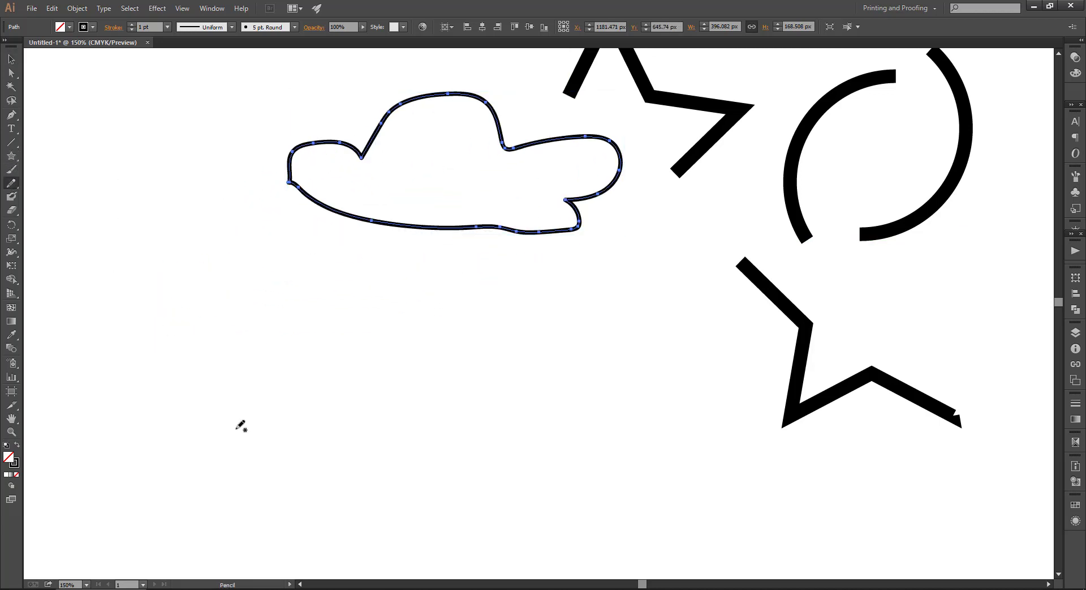
Step: Draw a looping pencil squiggle and erase gaps at its top, right side and bottom curve
mouse_move(239, 431)
mouse_down()
mouse_move(318, 326)
mouse_move(393, 409)
mouse_move(579, 352)
mouse_move(526, 395)
mouse_move(496, 489)
mouse_move(230, 436)
mouse_move(264, 404)
mouse_up()
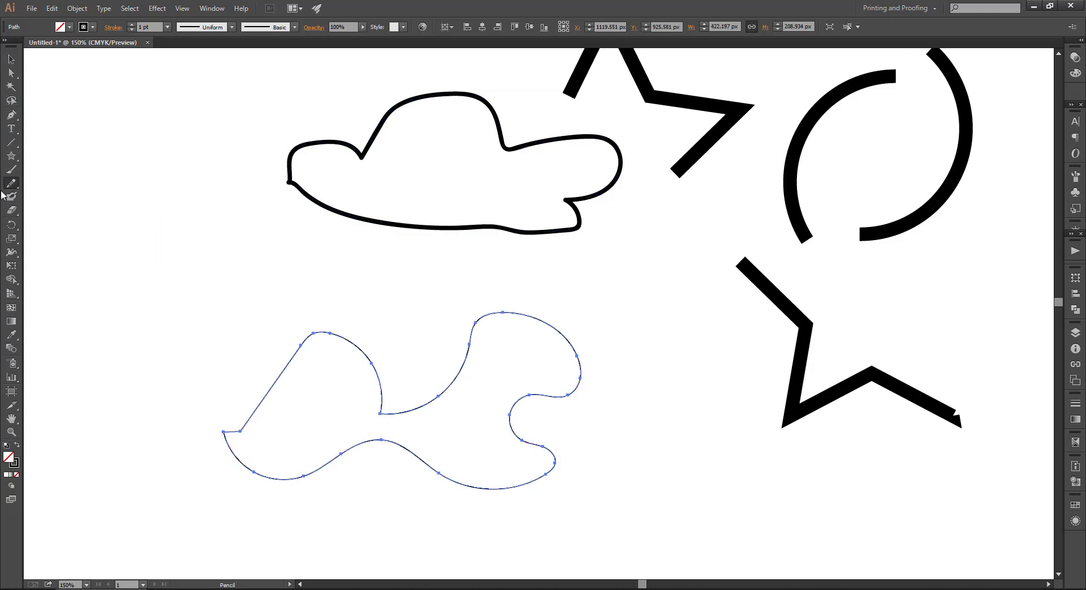
click(8, 185)
click(72, 210)
drag(484, 317, 509, 311)
mouse_move(548, 450)
mouse_down()
mouse_move(555, 463)
mouse_move(543, 477)
mouse_up()
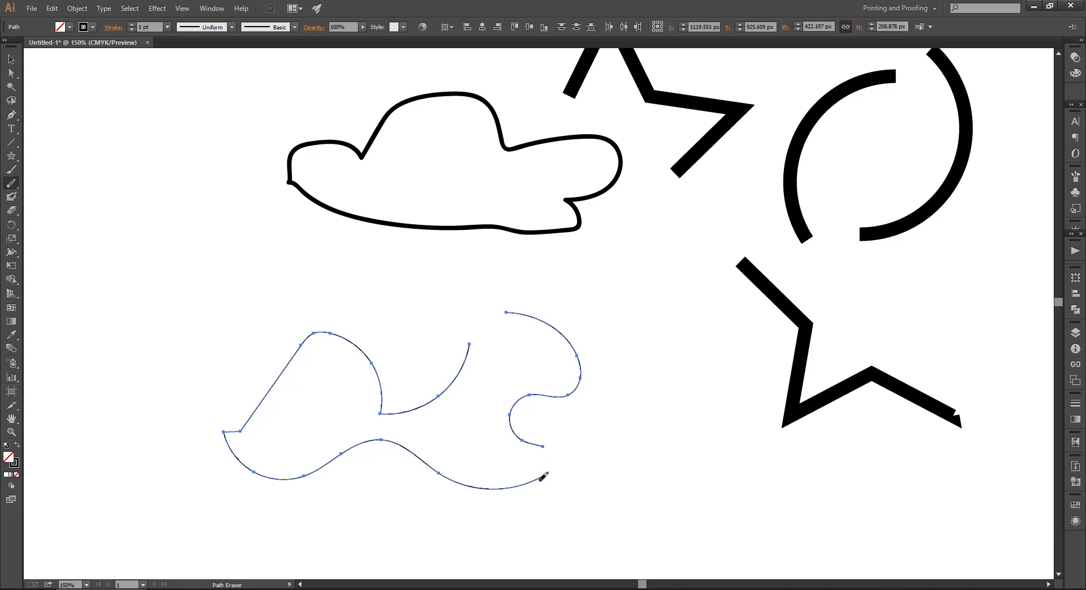
drag(421, 446, 378, 437)
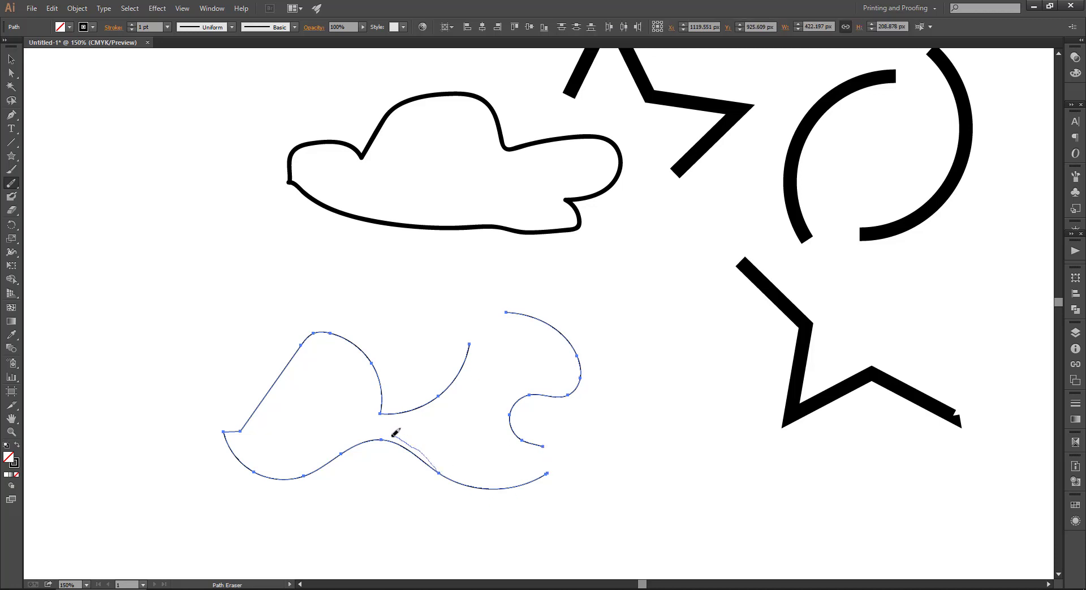